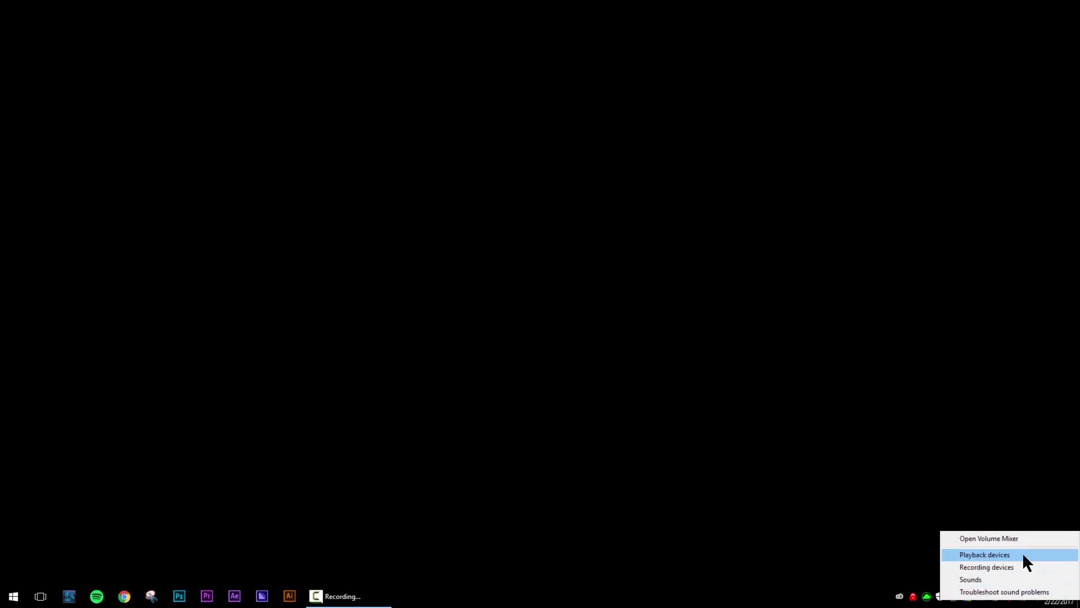
- In Playback devices, check the BenQ BL3200-4 and S/PDIF outputs and confirm Headphones (AT2020USB+) is Default Device
left_click(1021, 553)
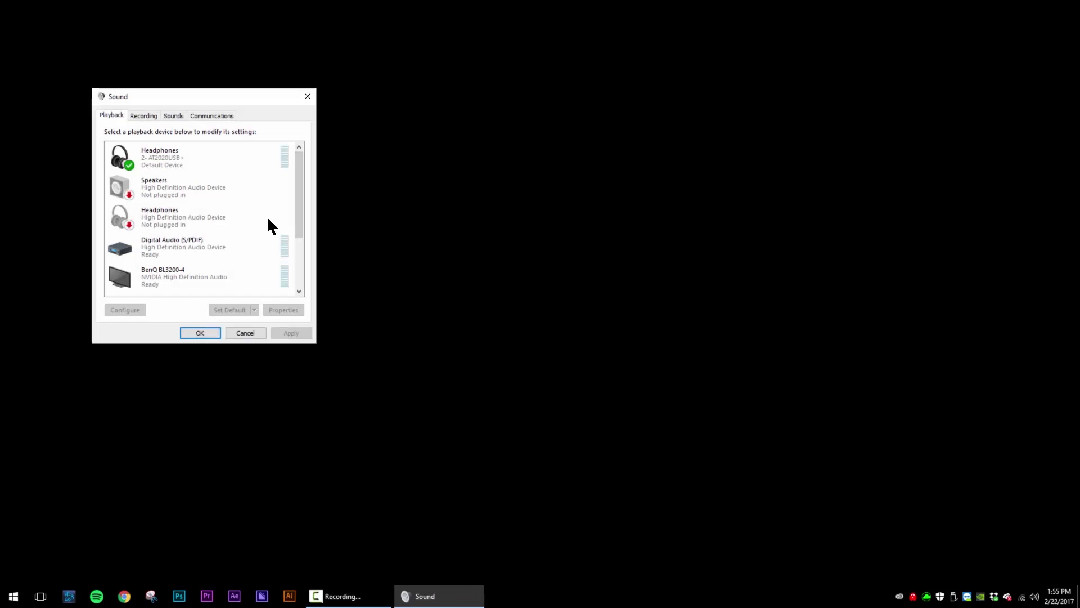
left_click_drag(184, 95, 402, 107)
left_click(407, 169)
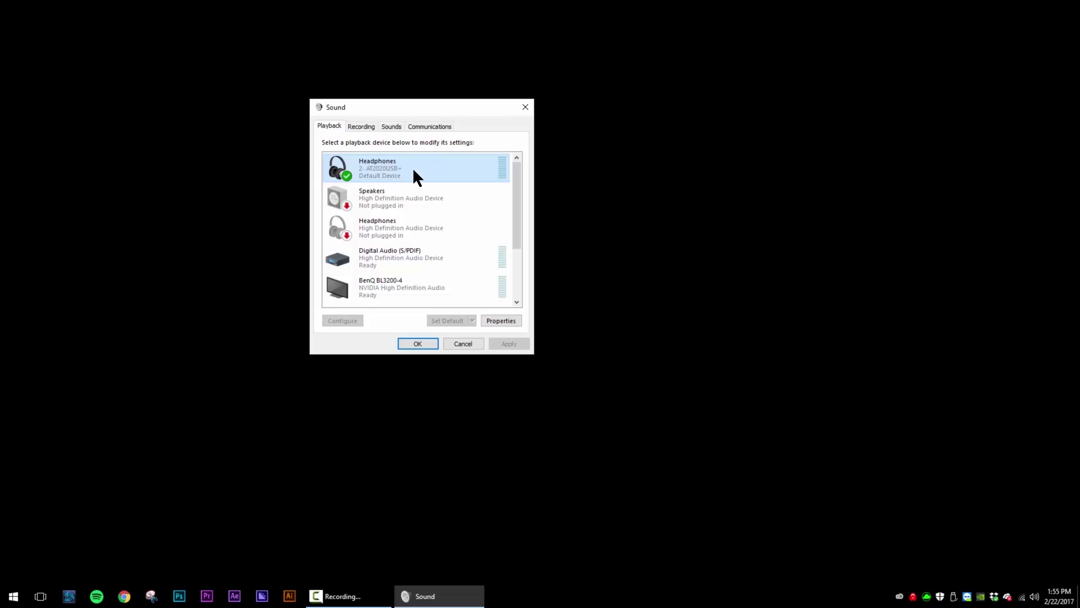
left_click(389, 287)
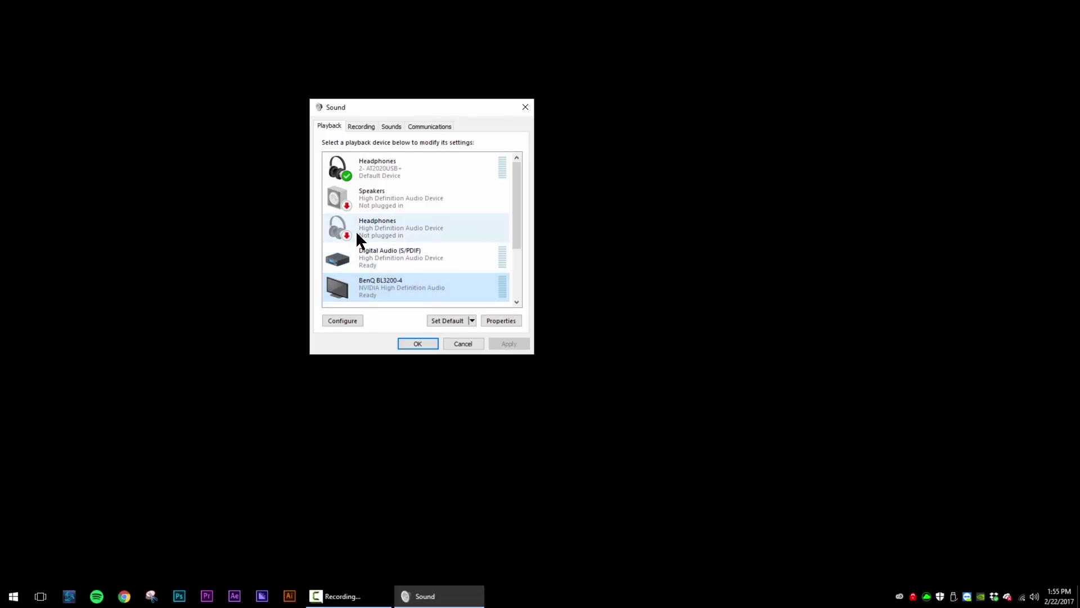
left_click(365, 250)
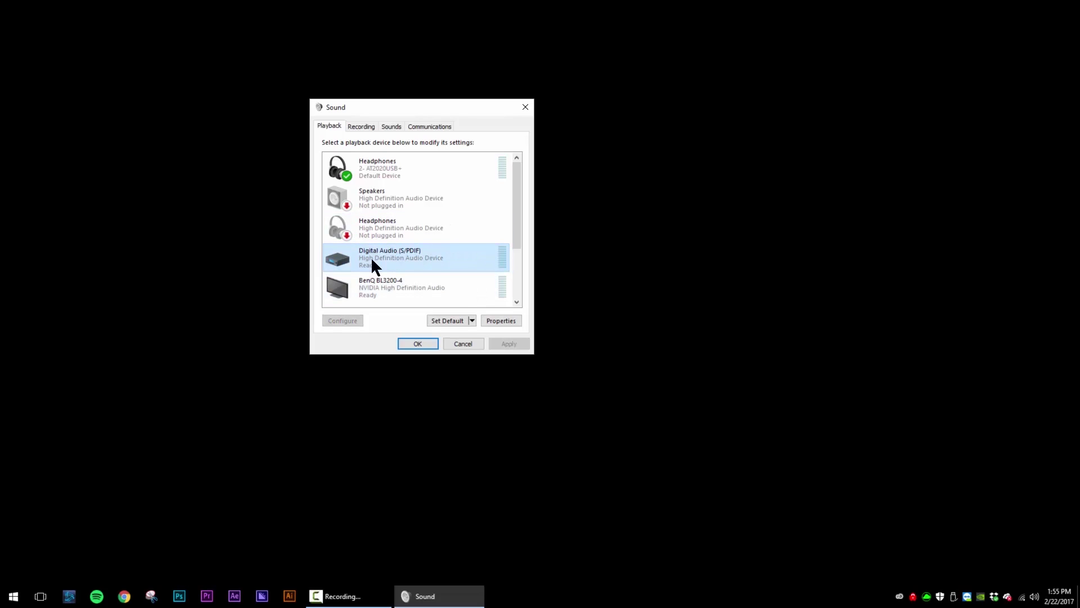
left_click(381, 177)
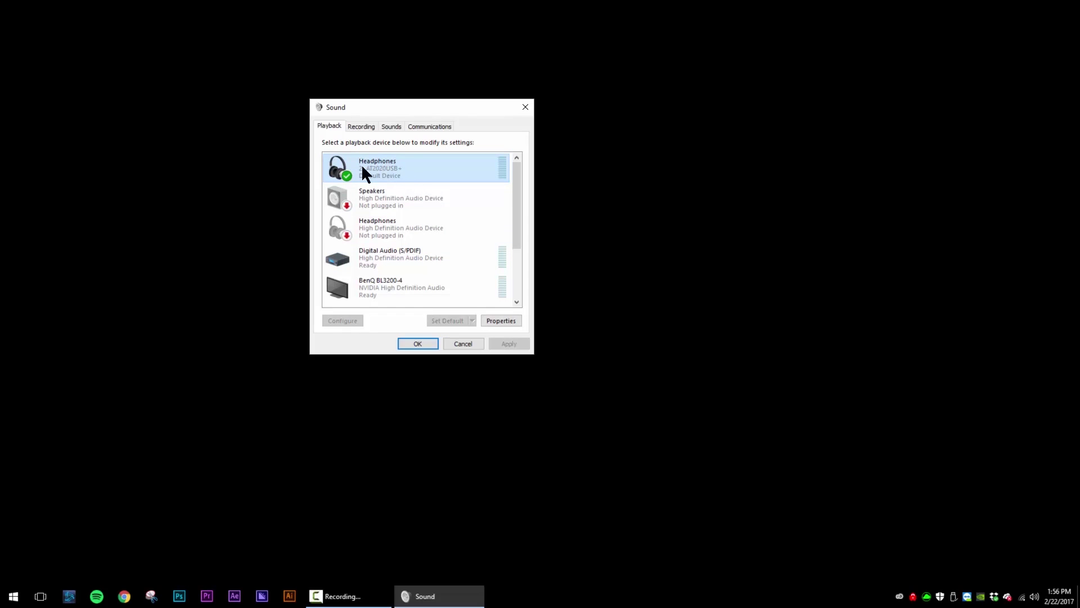
right_click(392, 171)
left_click(426, 161)
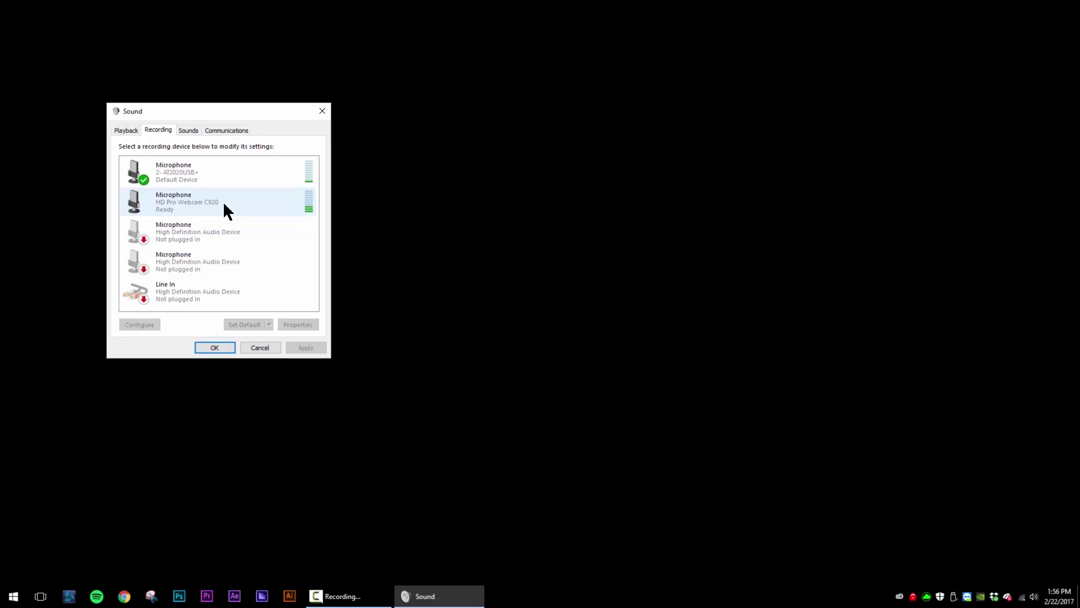
- Select the AT2020USB+ microphone on the Recording tab and bring up its context menu
left_click(224, 176)
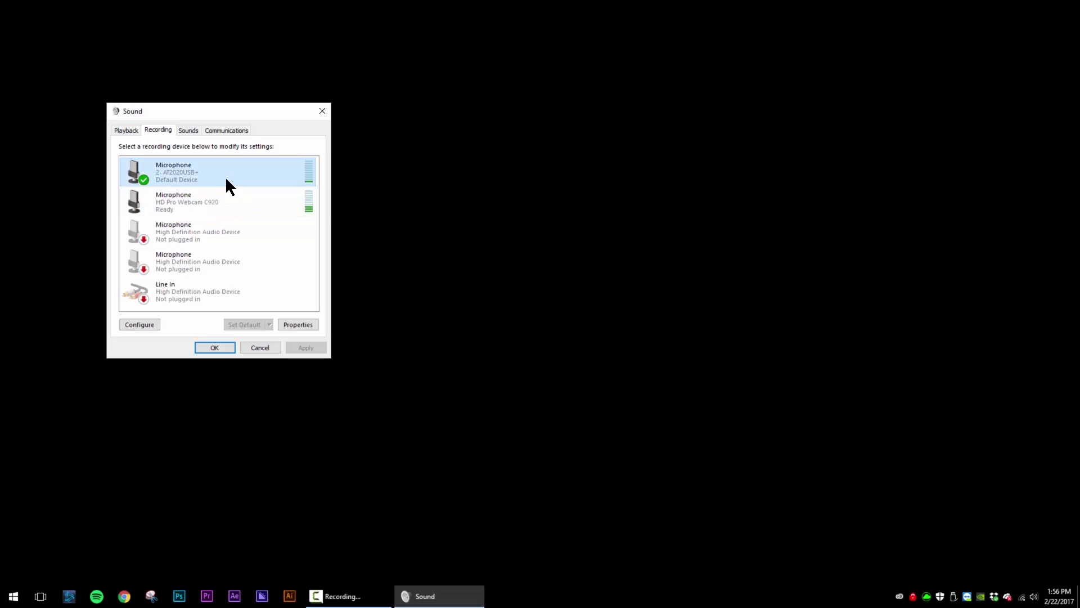
right_click(229, 176)
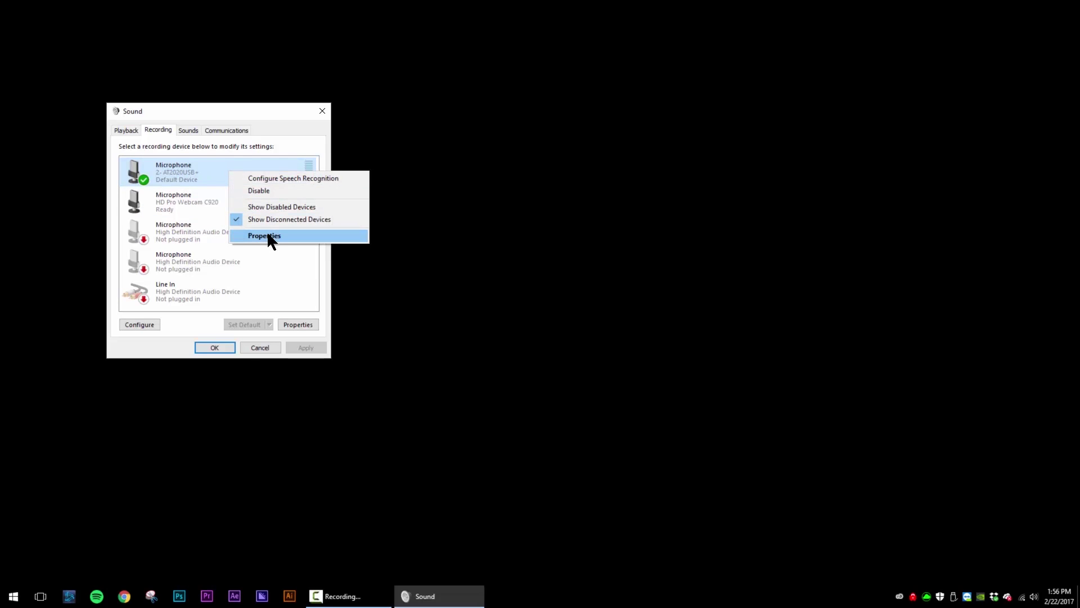
left_click(253, 316)
right_click(239, 176)
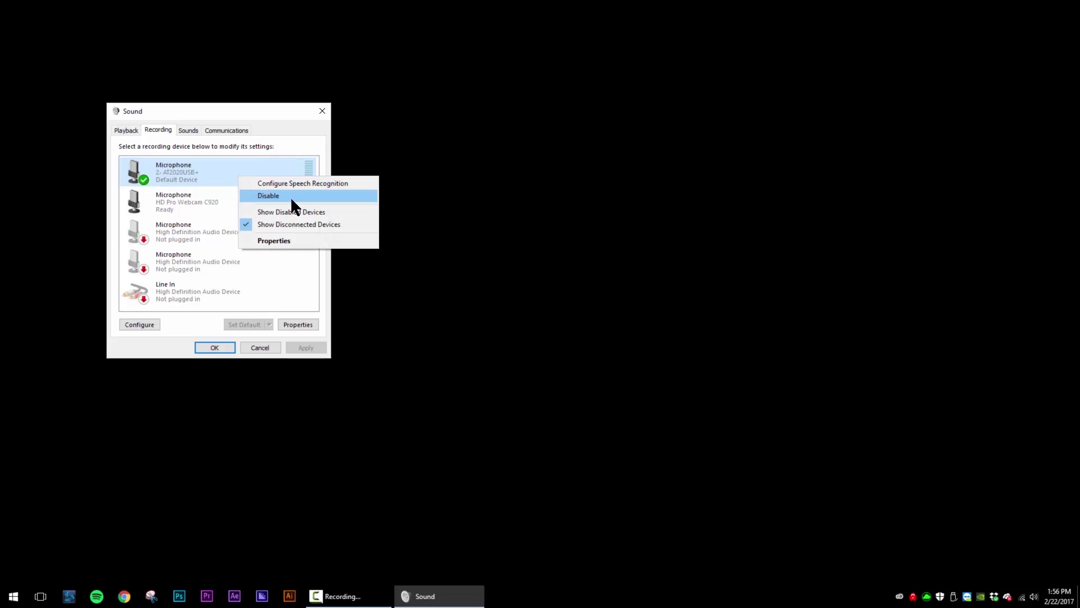
- In the AT2020USB+ microphone properties, drag the Levels slider from 50 toward 70 and confirm with OK
left_click(301, 238)
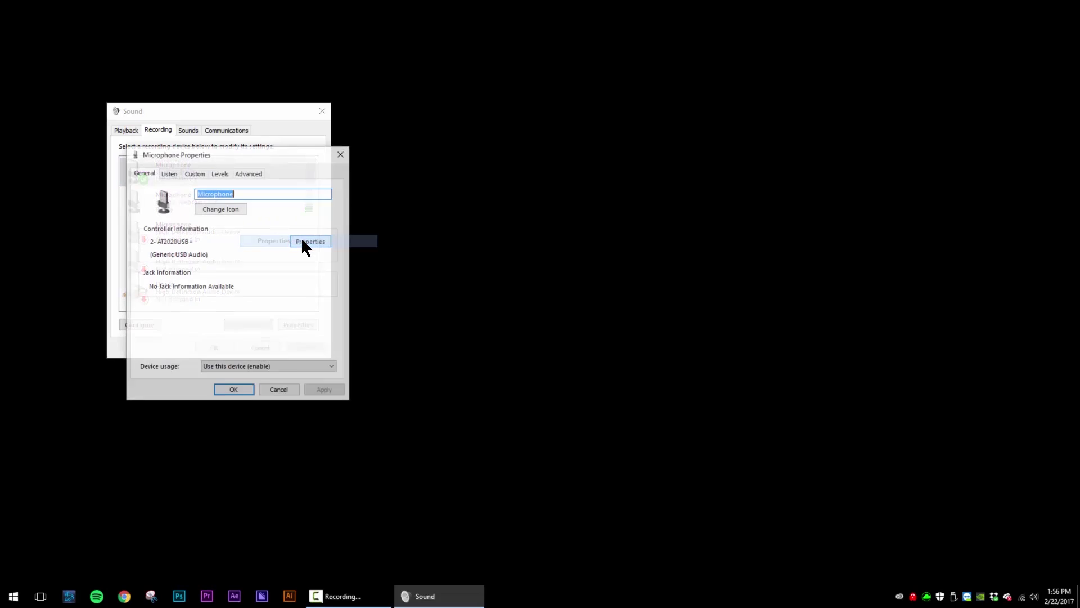
left_click(171, 171)
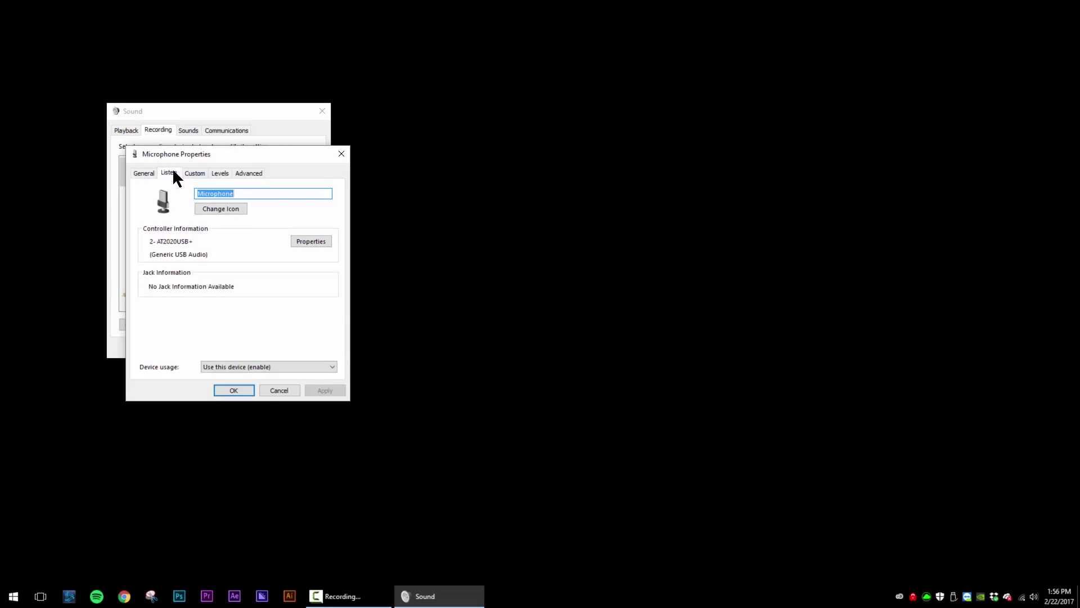
left_click(192, 174)
left_click(222, 174)
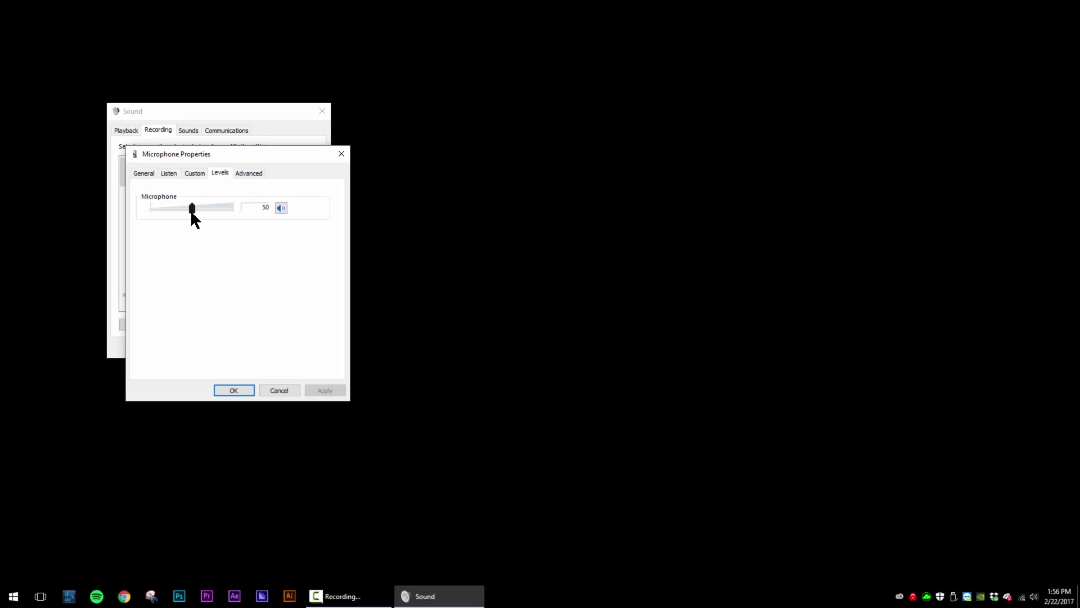
left_click_drag(191, 212, 205, 214)
left_click(235, 390)
- Start Speech Recognition configuration for the AT2020USB+ microphone and launch the microphone setup wizard
right_click(219, 165)
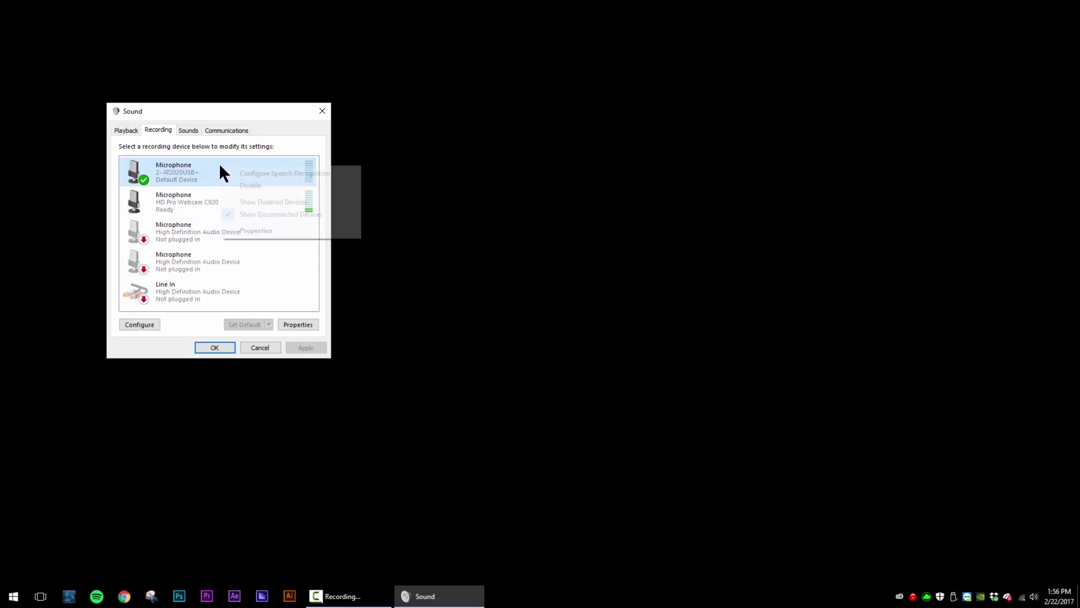
left_click(239, 173)
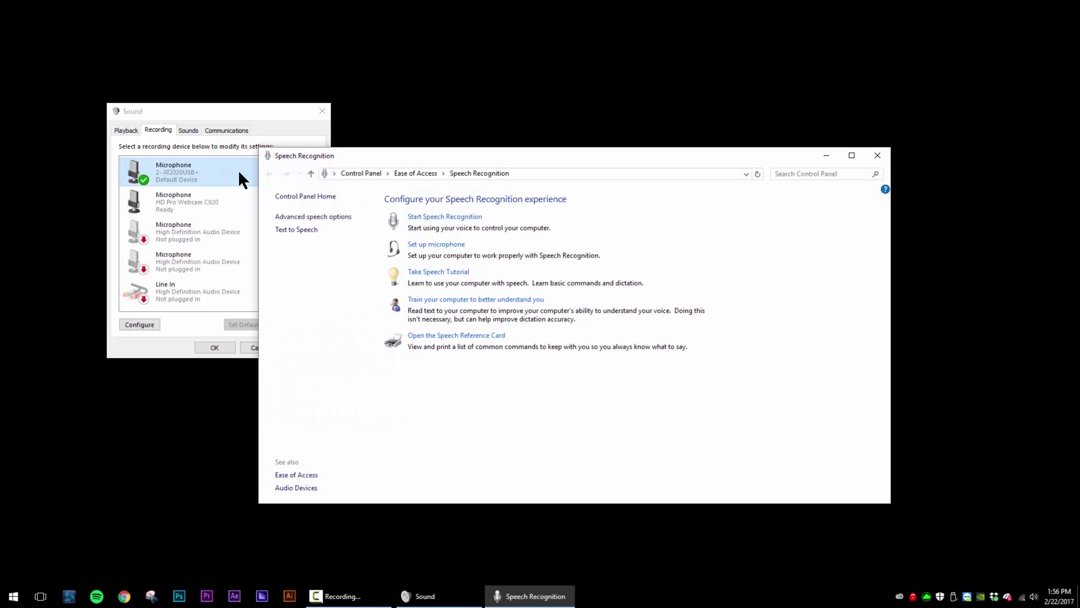
left_click(455, 246)
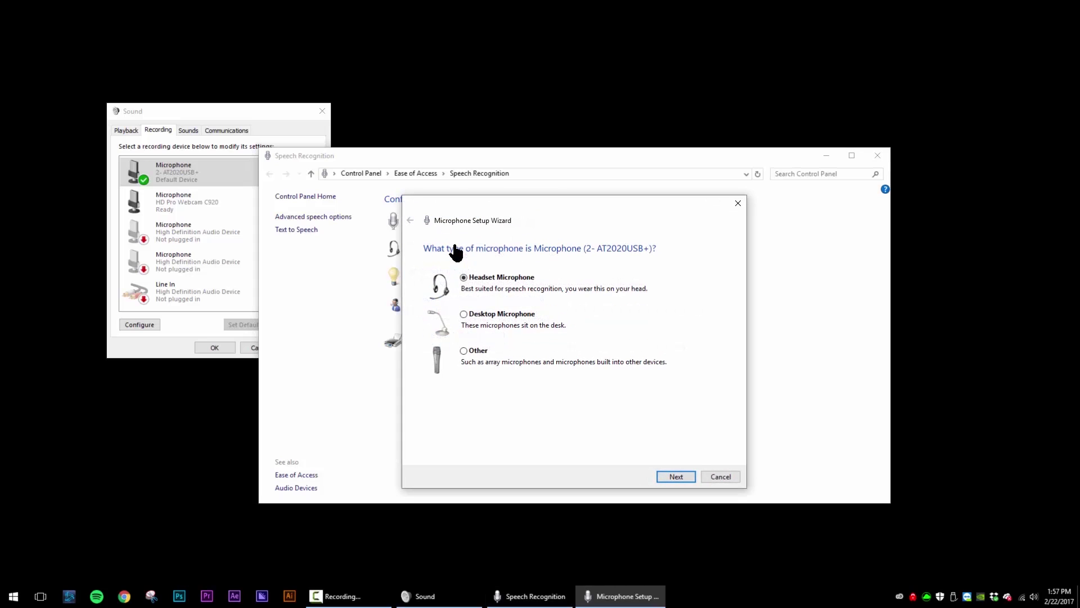
- Pick the microphone type, read the sample sentence aloud, and advance to the setup confirmation
left_click(477, 350)
left_click(677, 478)
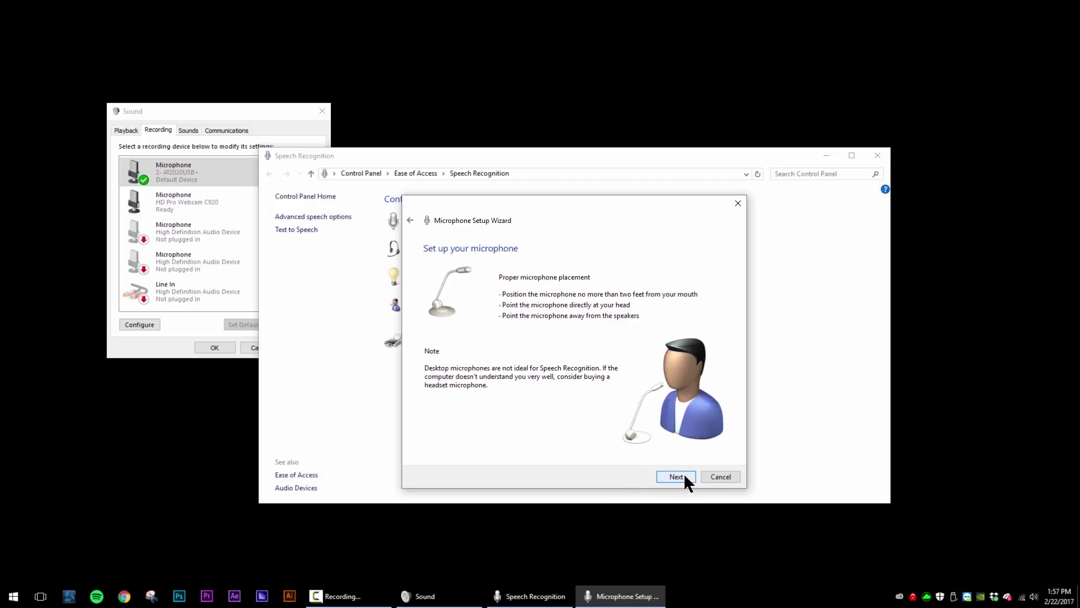
left_click(682, 477)
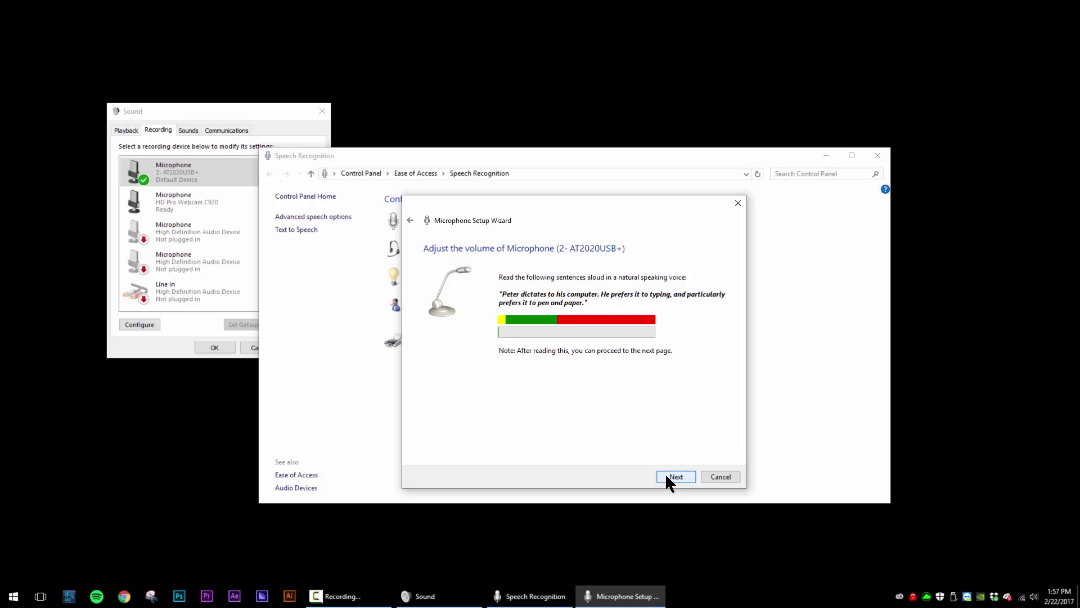
left_click(666, 476)
left_click(667, 476)
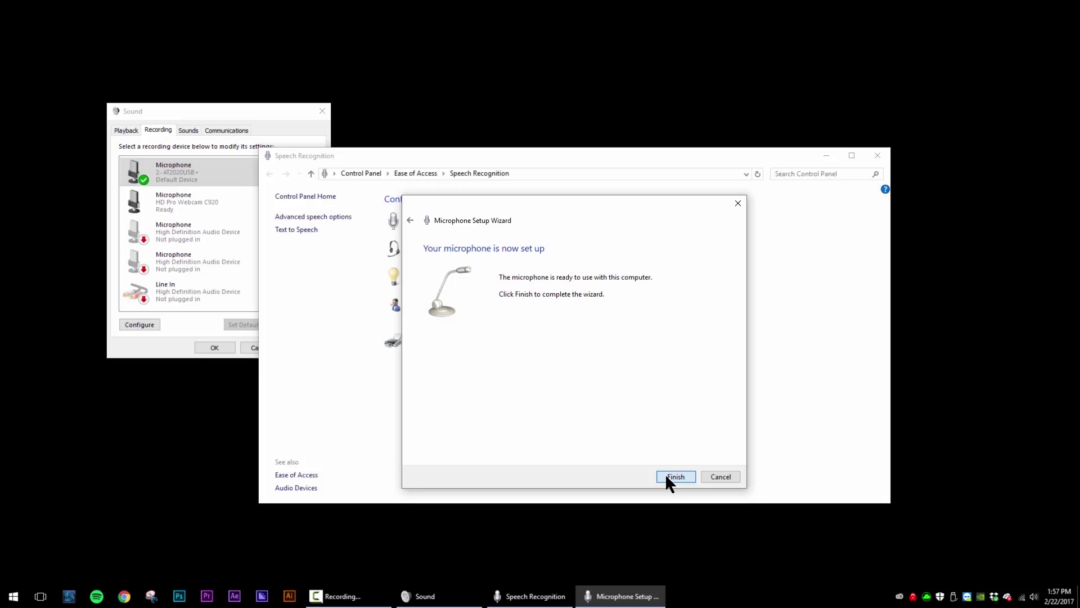
- Finish the wizard and check the AT2020USB+ microphone's Levels tab, now auto-set to 62
left_click(666, 476)
right_click(170, 166)
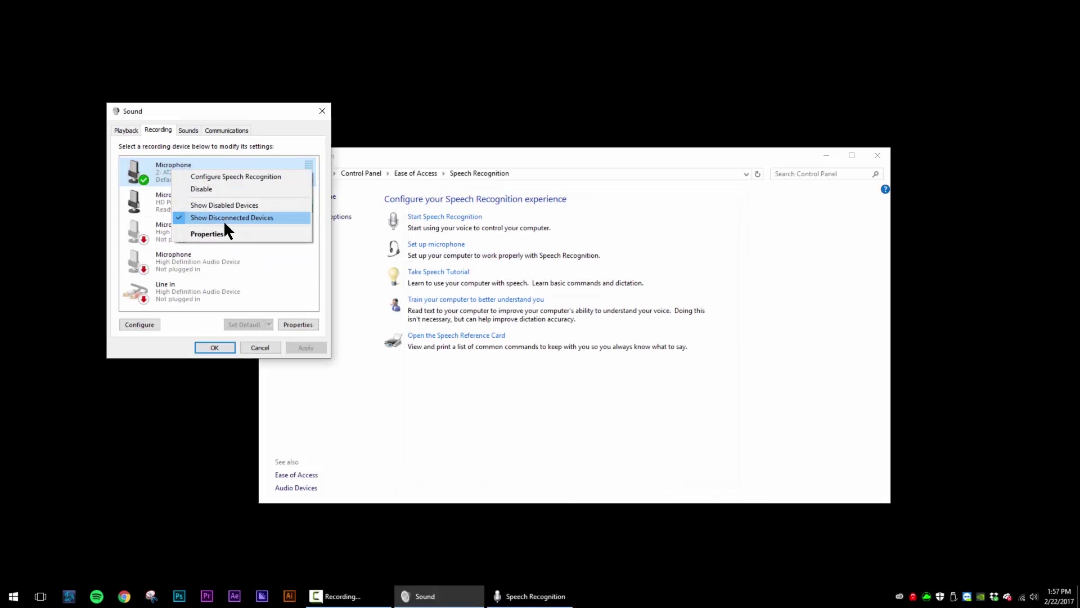
left_click(225, 233)
left_click(176, 173)
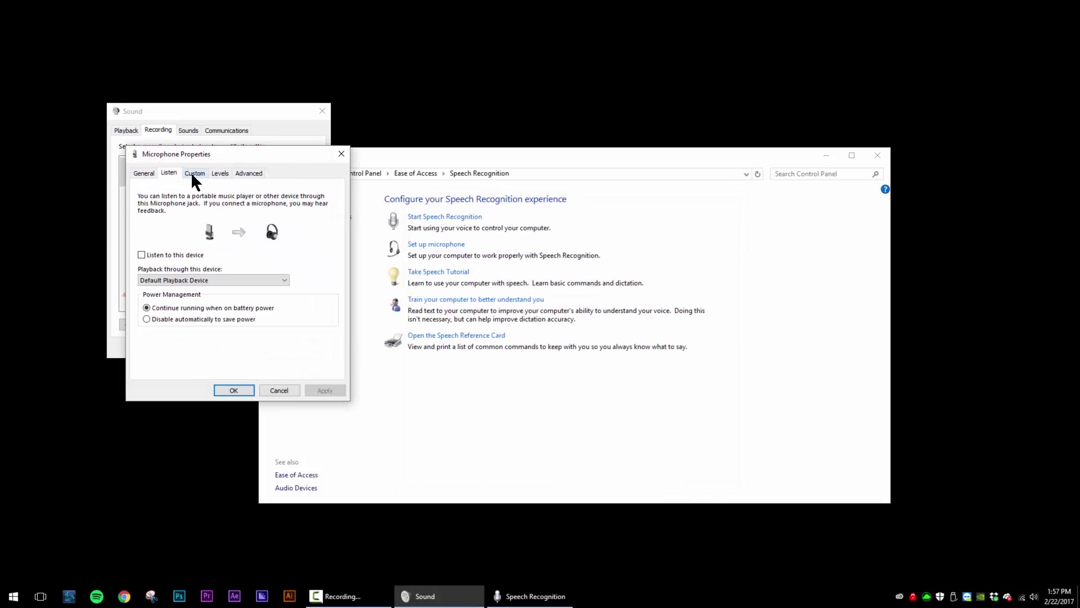
left_click(194, 173)
left_click(217, 173)
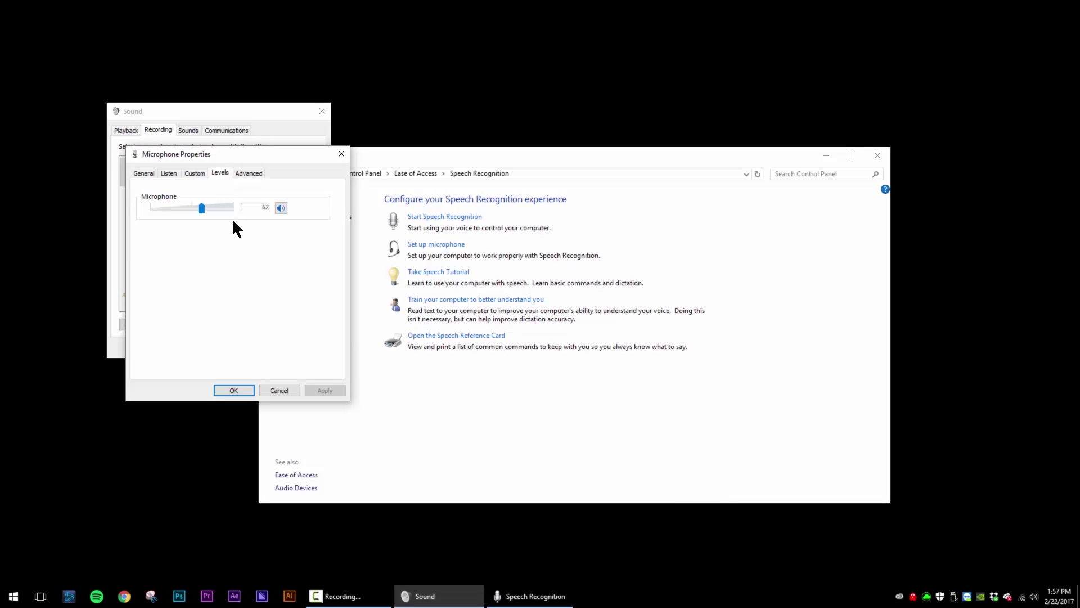